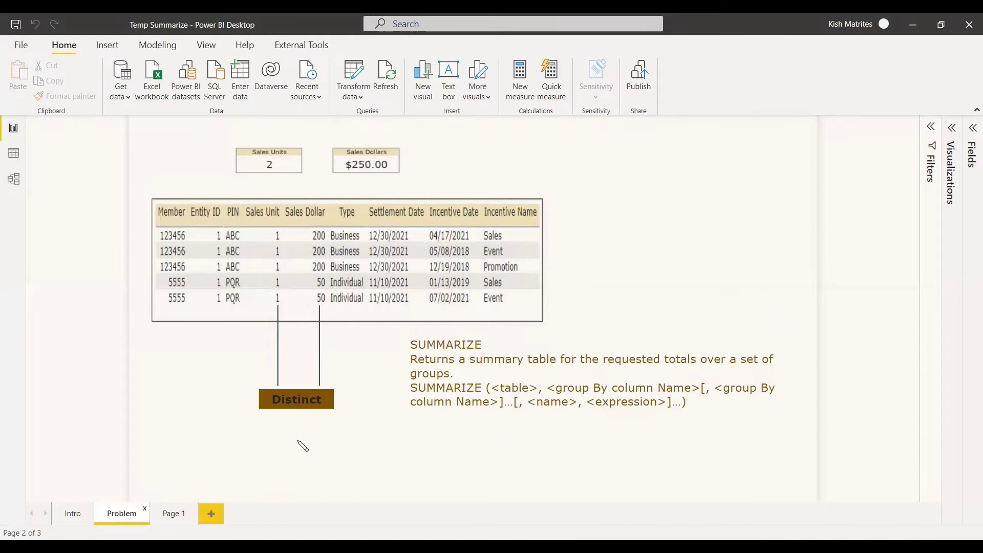
- Switch to Page 1, which shows the table of member sales and incentive rows
{"action": "left_click", "coordinate": [180, 514]}
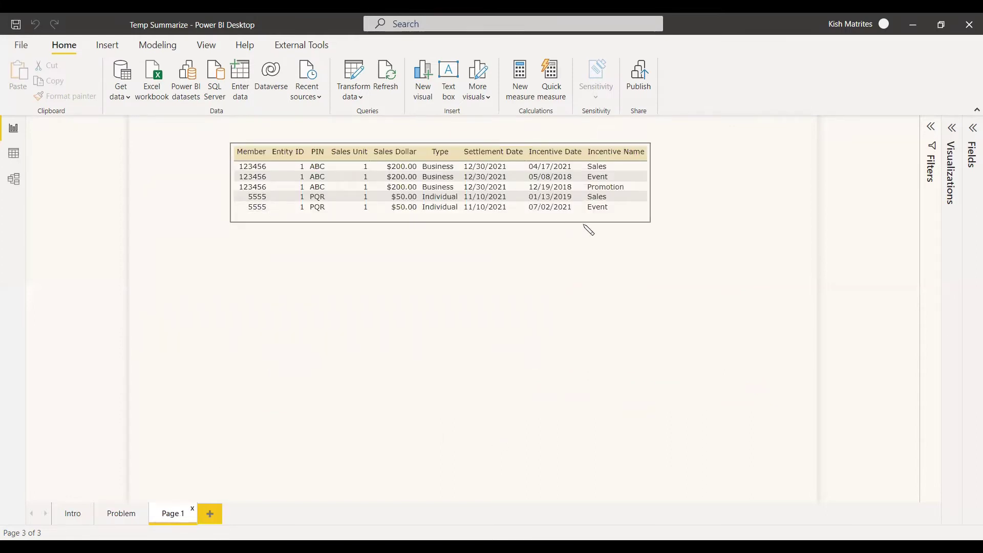
- Point out the PIN and sales values and sort by Sales Dollar. Then expand the Problem table's fields
{"action": "left_click", "coordinate": [319, 166]}
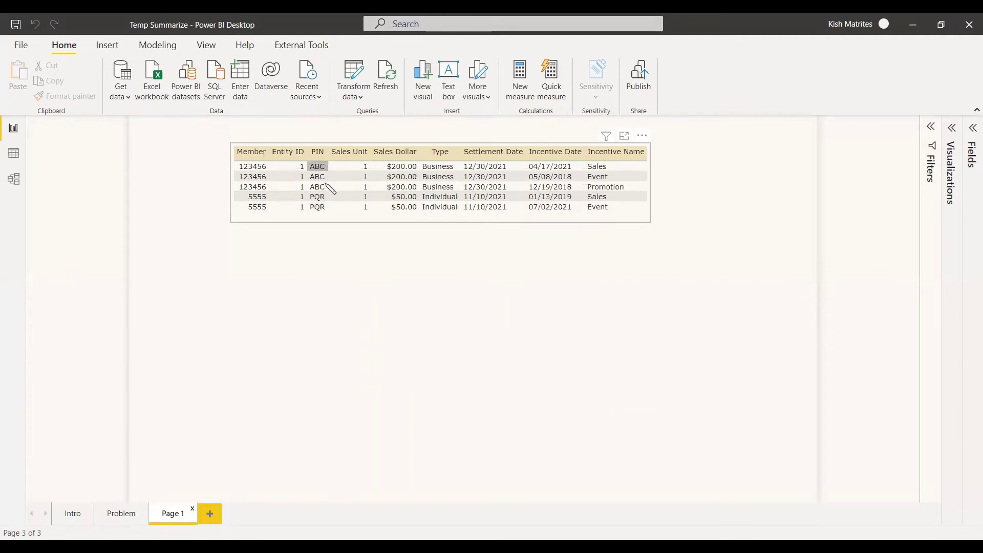
{"action": "left_click", "coordinate": [376, 207]}
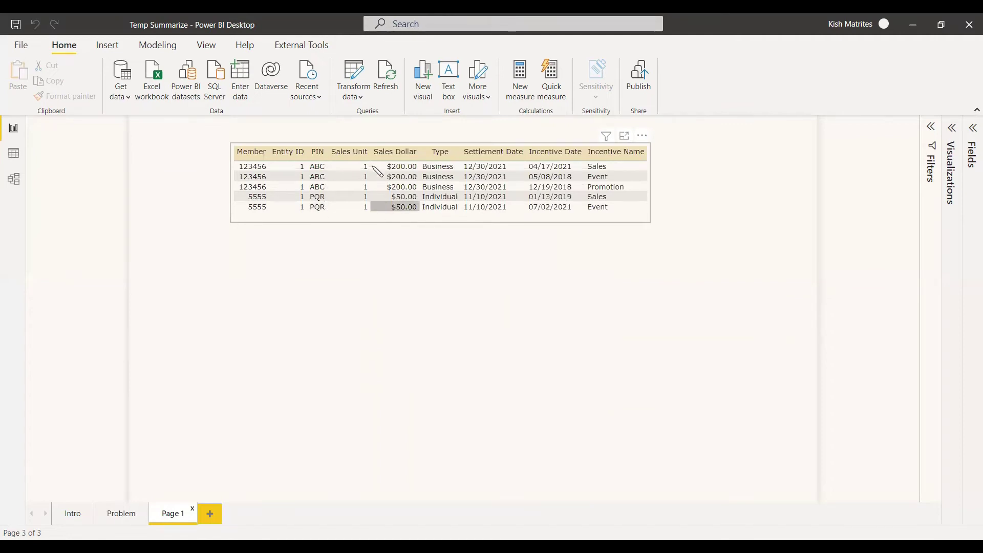
{"action": "left_click", "coordinate": [366, 208]}
{"action": "left_click", "coordinate": [399, 153]}
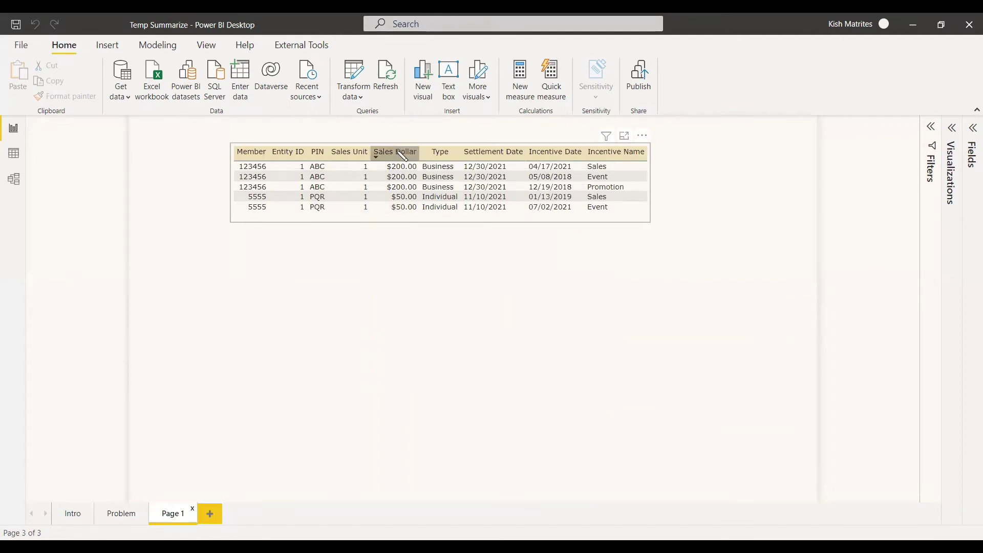
{"action": "left_click", "coordinate": [399, 205]}
{"action": "left_click", "coordinate": [402, 201]}
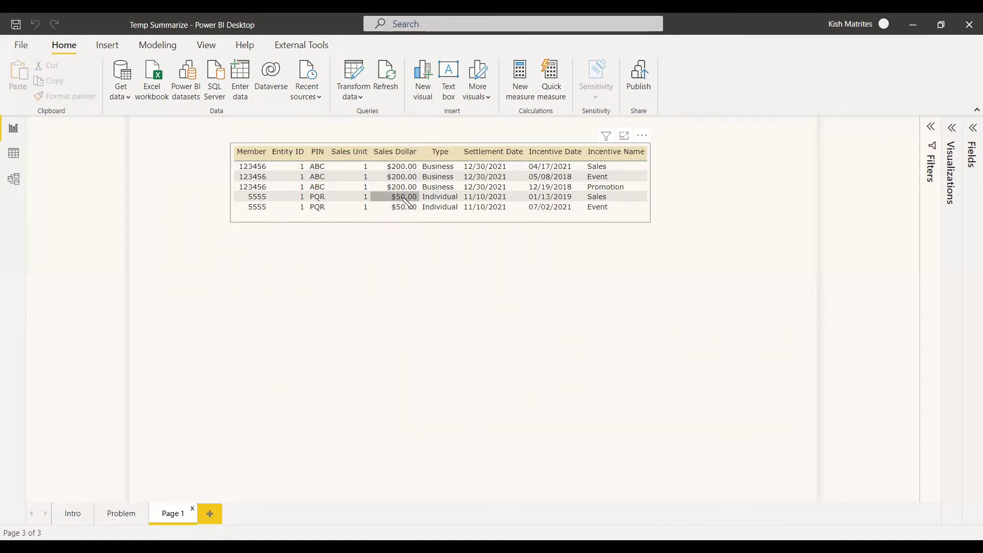
{"action": "left_click", "coordinate": [973, 128]}
{"action": "left_click", "coordinate": [876, 175]}
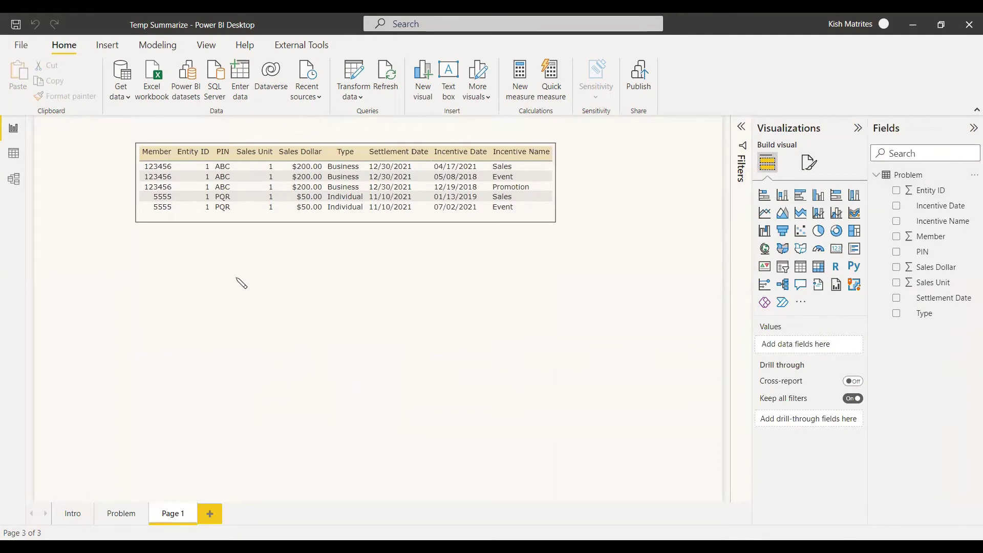
- Create a new measure on the Problem table named 'Total Sales ='
{"action": "right_click", "coordinate": [893, 176]}
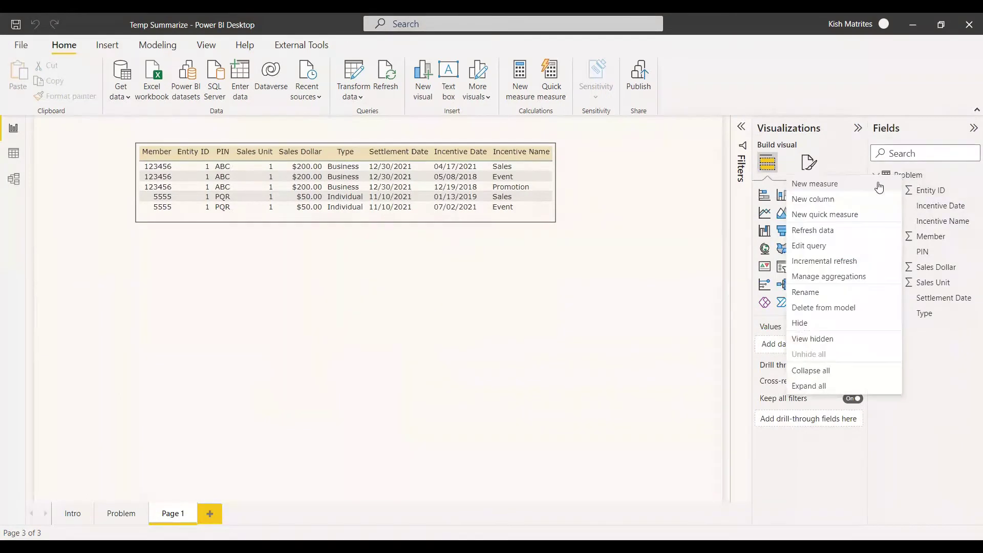
{"action": "left_click", "coordinate": [878, 185]}
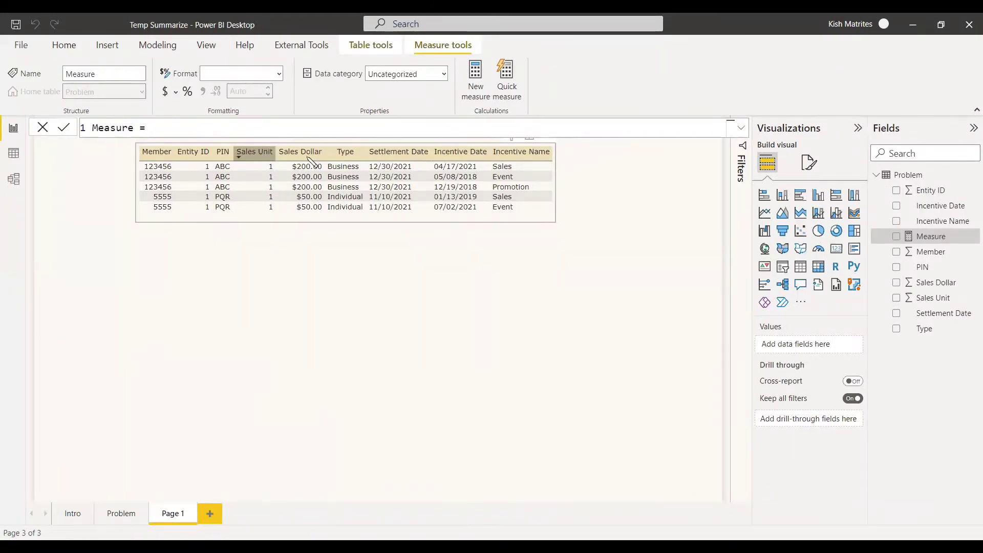
{"action": "triple_click", "coordinate": [92, 127]}
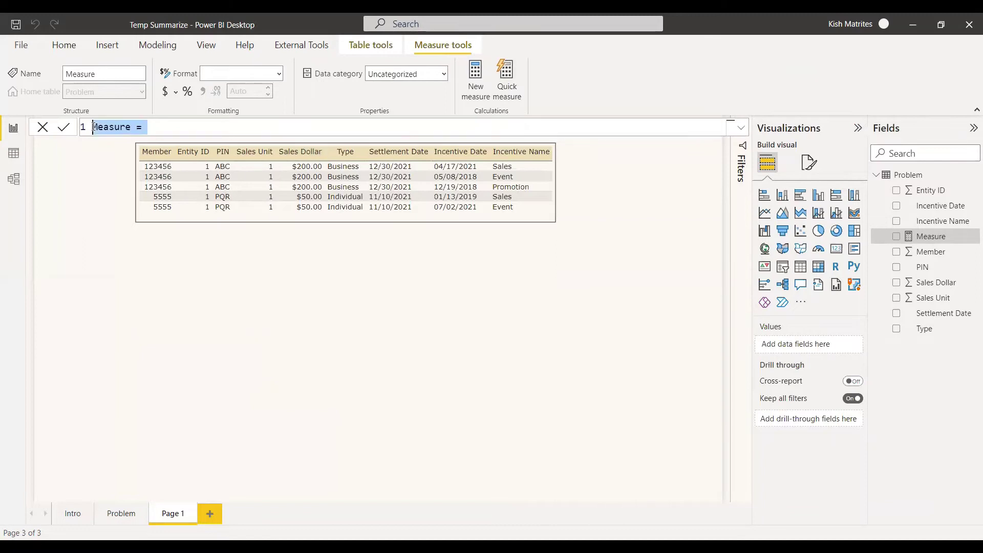
{"action": "type", "text": "T"}
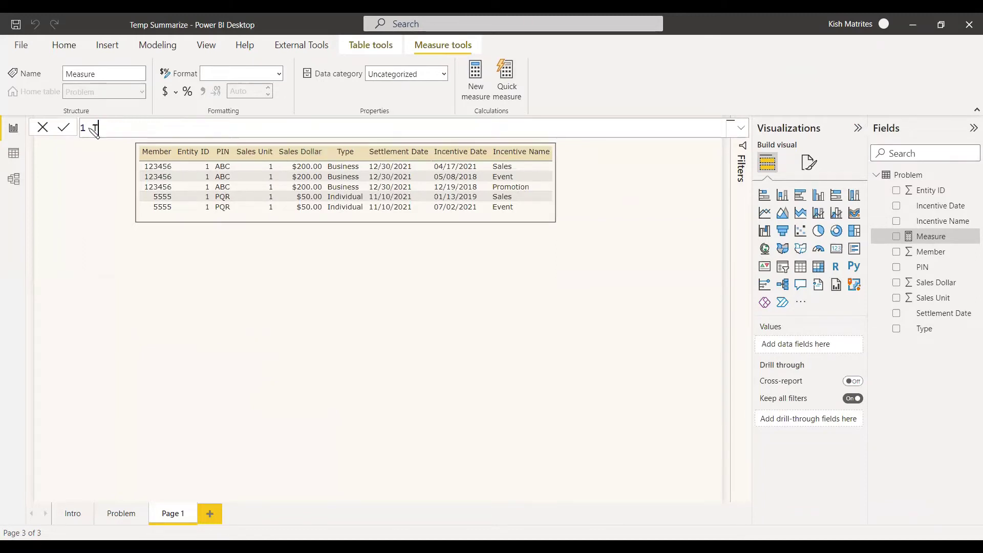
{"action": "type", "text": "otal Sales ="}
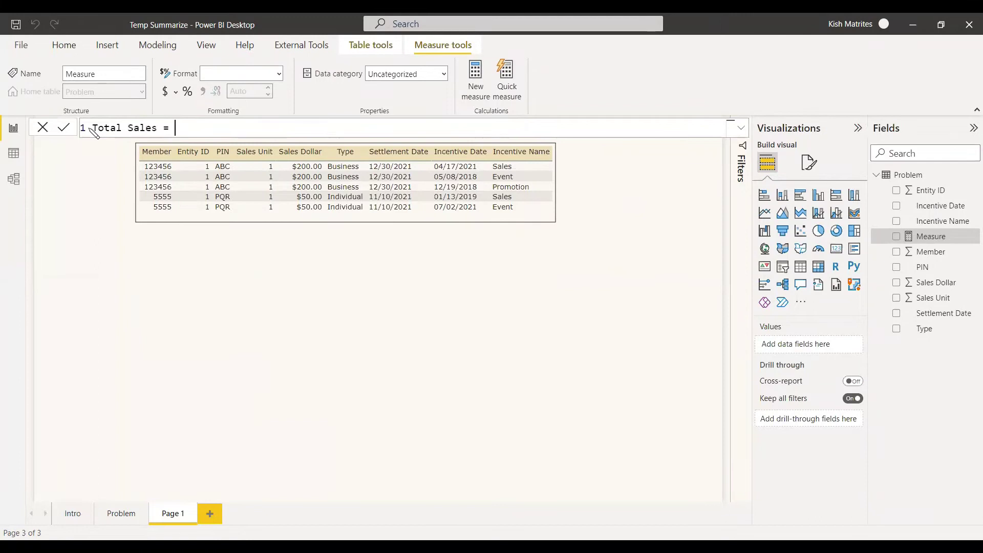
{"action": "key", "text": "shift+Return"}
- Begin the formula with var _summarizeSales = SUMMARIZE(Problem, Problem[PIN], "Sales",
{"action": "type", "text": "var "}
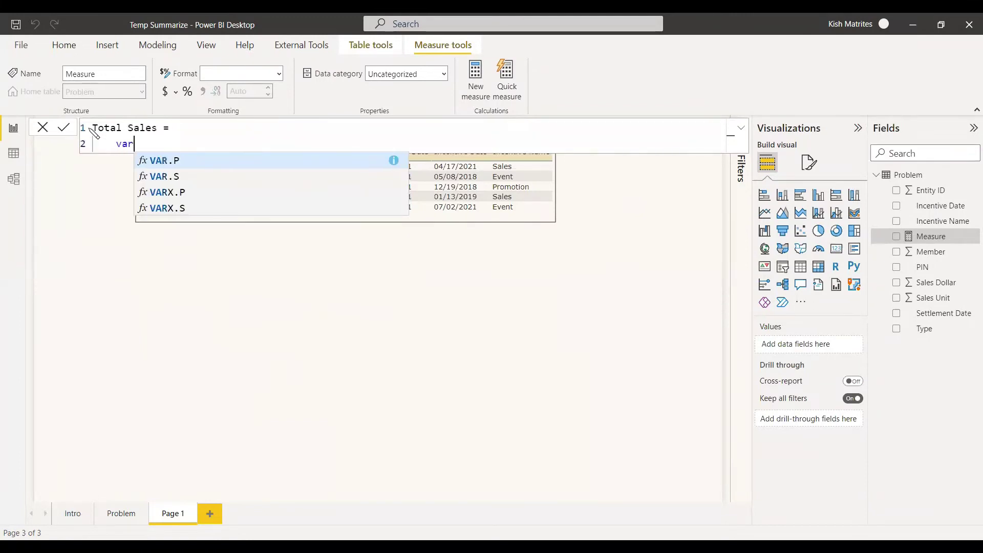
{"action": "type", "text": "_summari"}
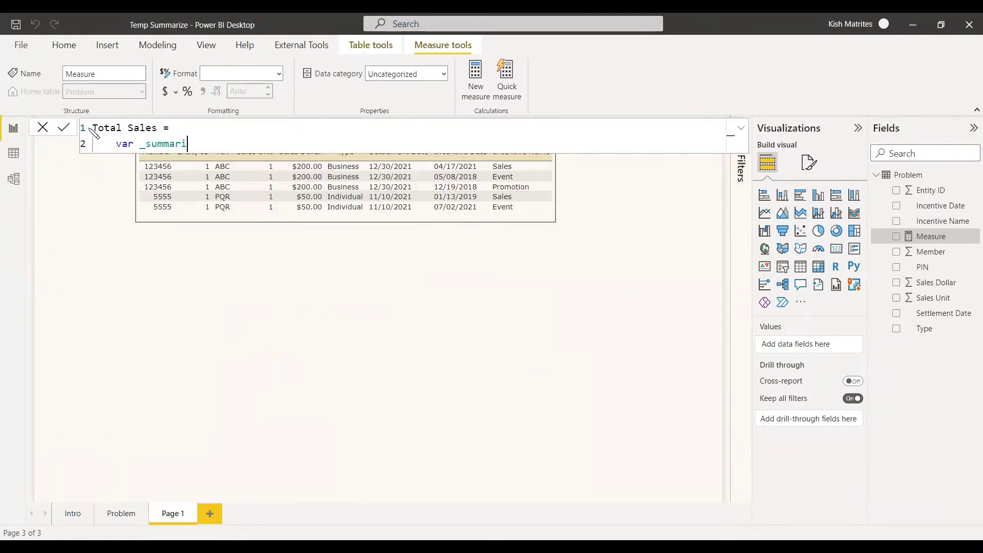
{"action": "type", "text": "zeSales = su"}
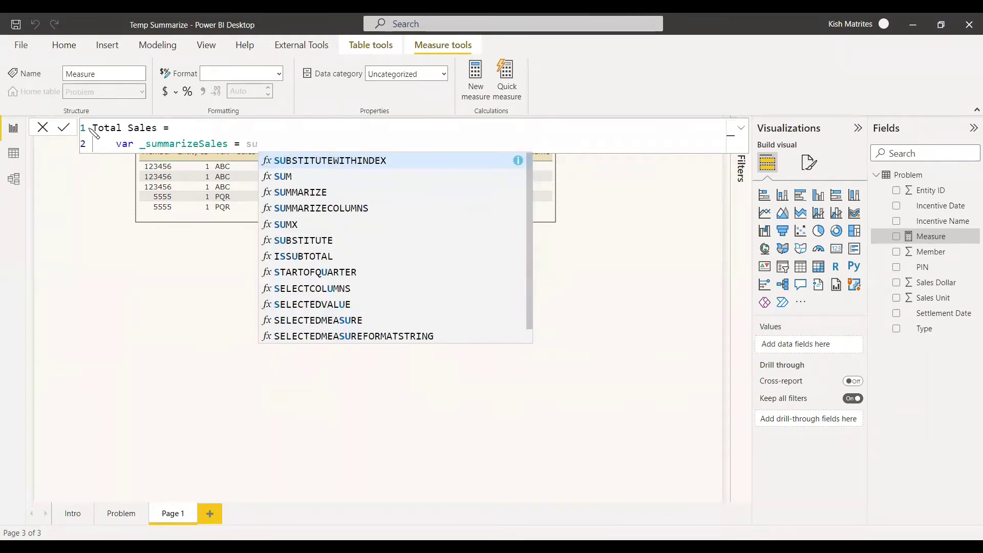
{"action": "key", "text": "Down"}
{"action": "key", "text": "Down"}
{"action": "key", "text": "Tab"}
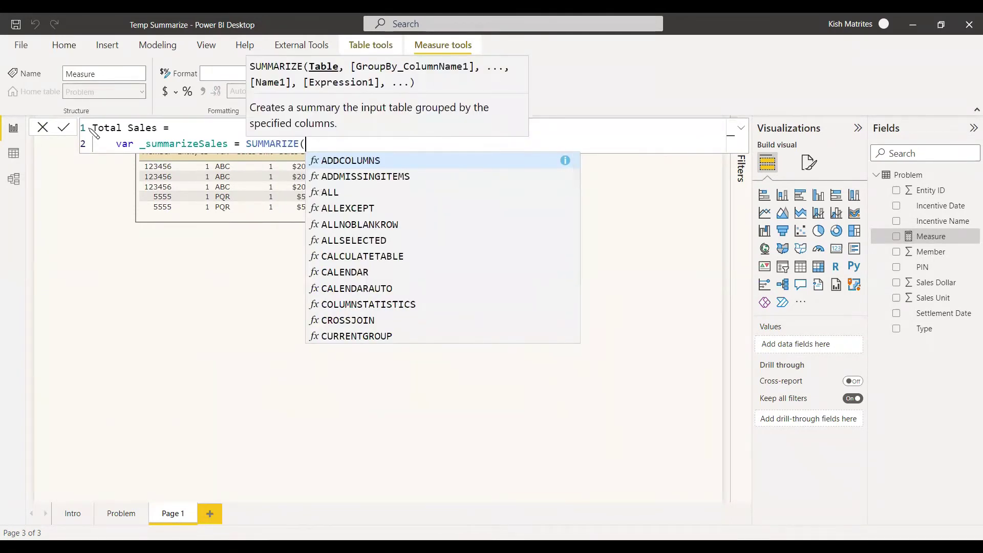
{"action": "type", "text": "Problem,"}
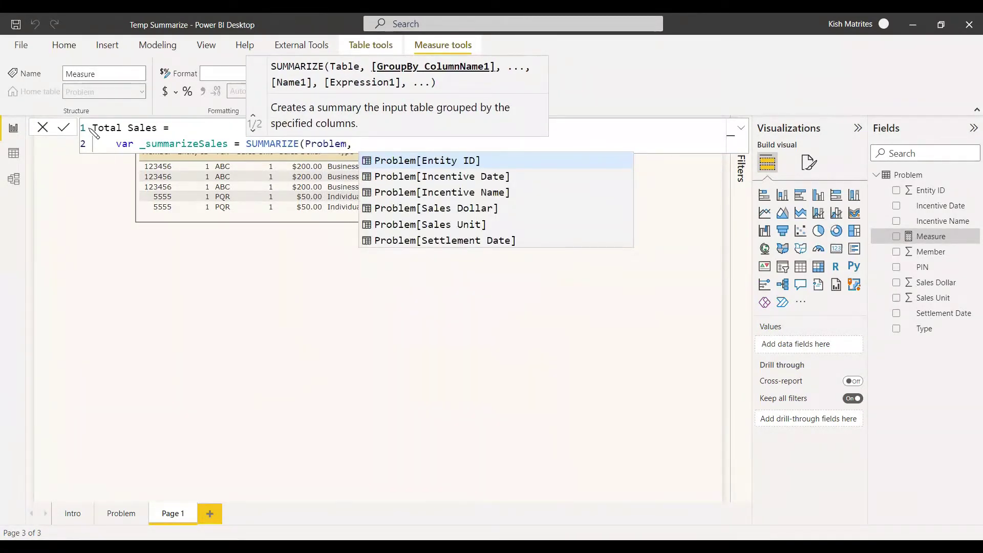
{"action": "key", "text": "ctrl+space"}
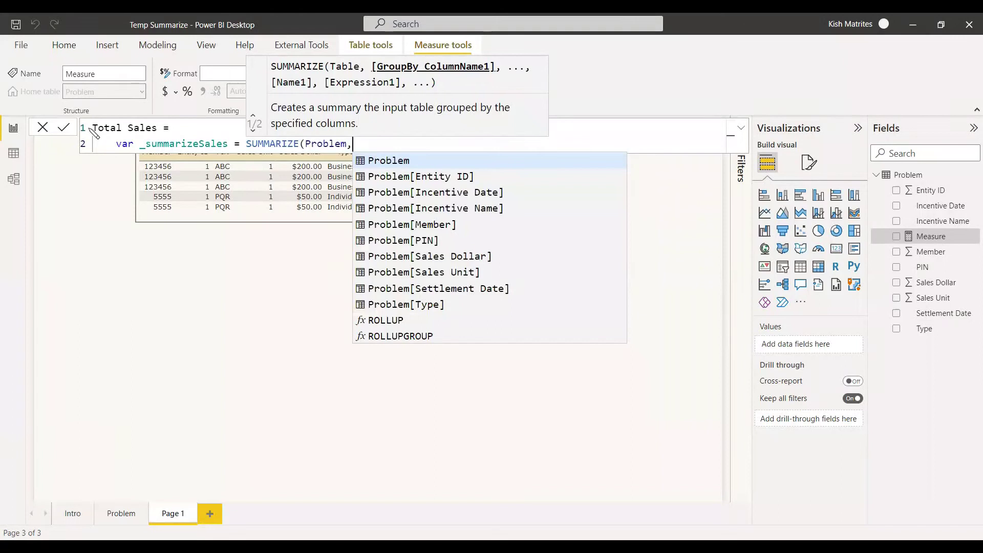
{"action": "key", "text": "Down"}
{"action": "key", "text": "Down"}
{"action": "key", "text": "Down"}
{"action": "key", "text": "Down"}
{"action": "key", "text": "Down"}
{"action": "key", "text": "Tab"}
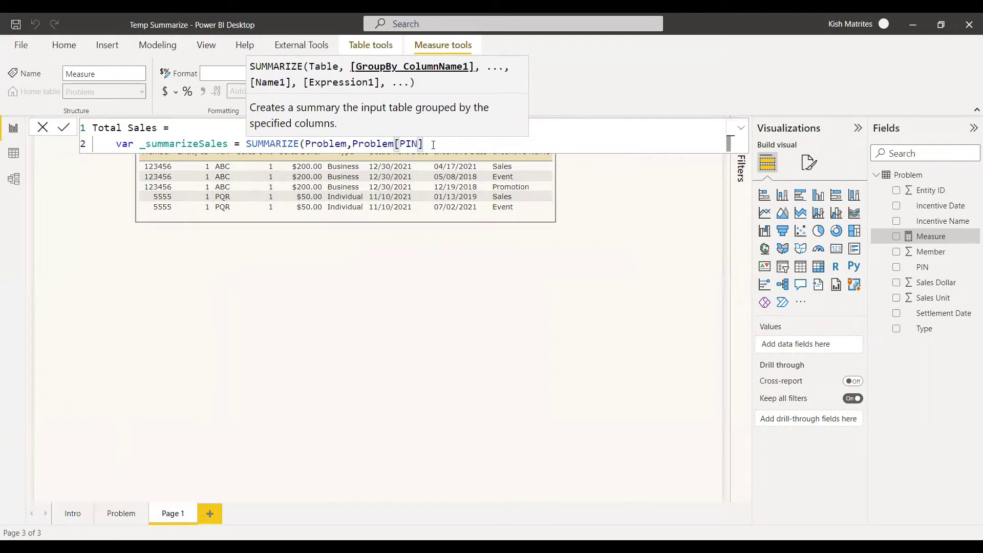
{"action": "type", "text": ", \""}
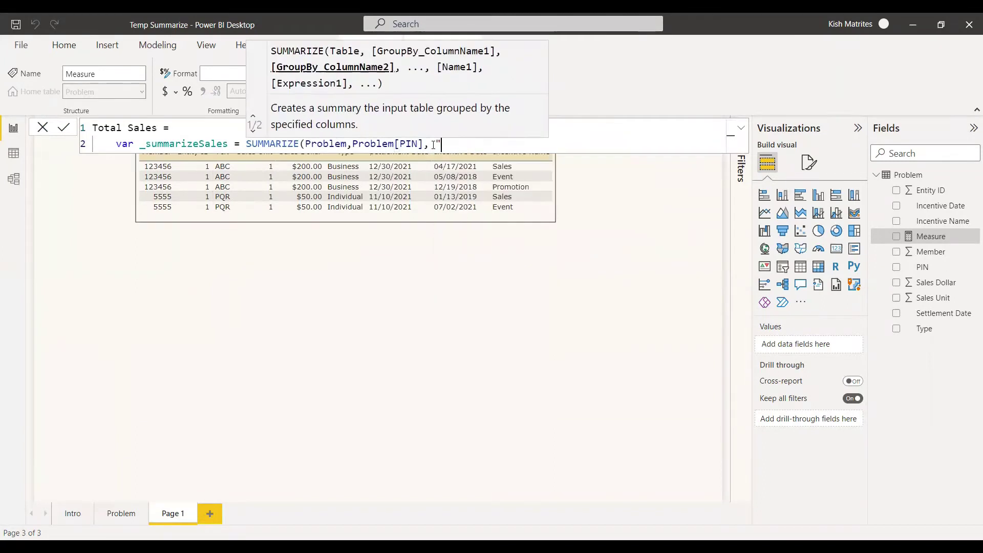
{"action": "type", "text": "Sales"}
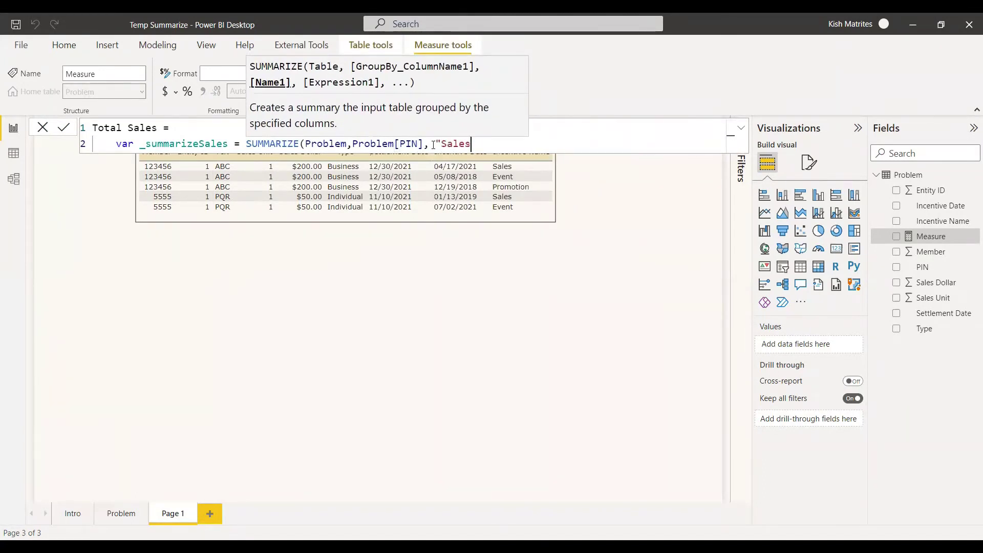
{"action": "type", "text": "\","}
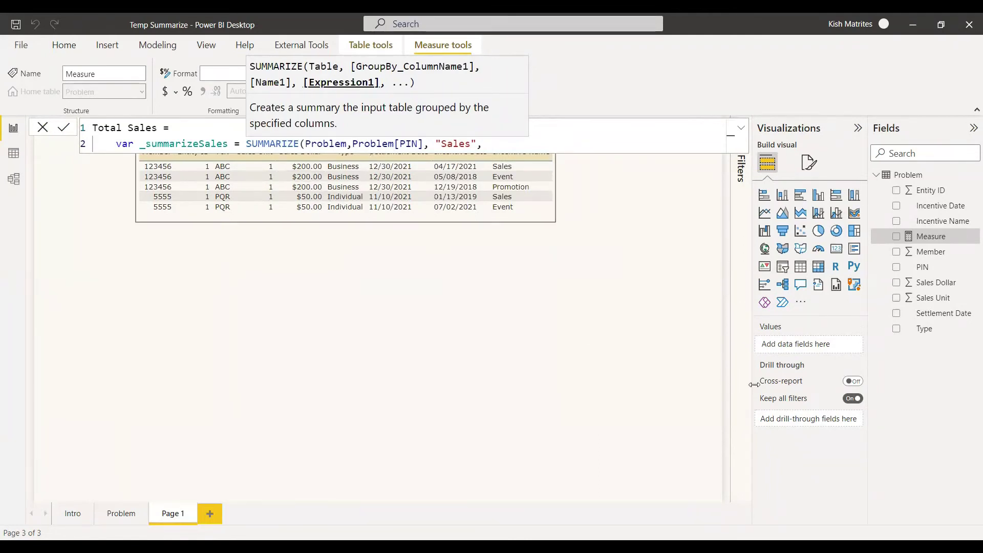
- Complete the Sales column as DISTINCT(Problem[Sales Dollar]) and close the SUMMARIZE variable
{"action": "type", "text": "DINST"}
{"action": "key", "text": "Down"}
{"action": "key", "text": "Tab"}
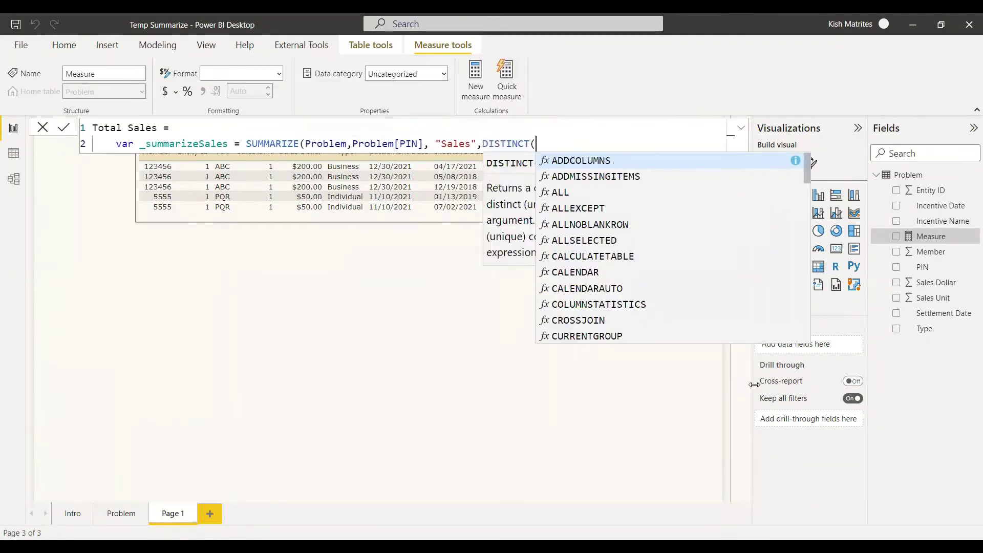
{"action": "type", "text": "sales"}
{"action": "key", "text": "Down"}
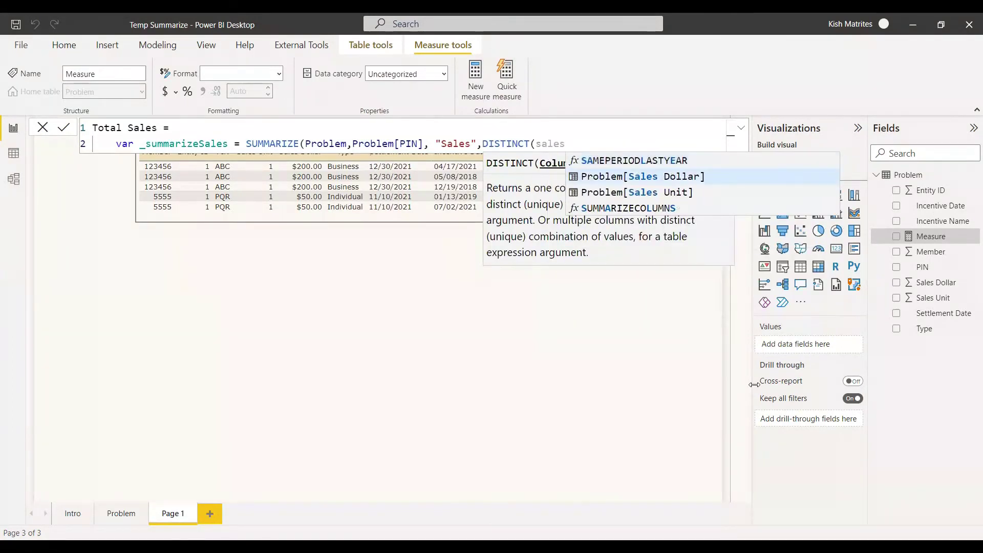
{"action": "key", "text": "Tab"}
{"action": "type", "text": "))"}
{"action": "key", "text": "shift+Return"}
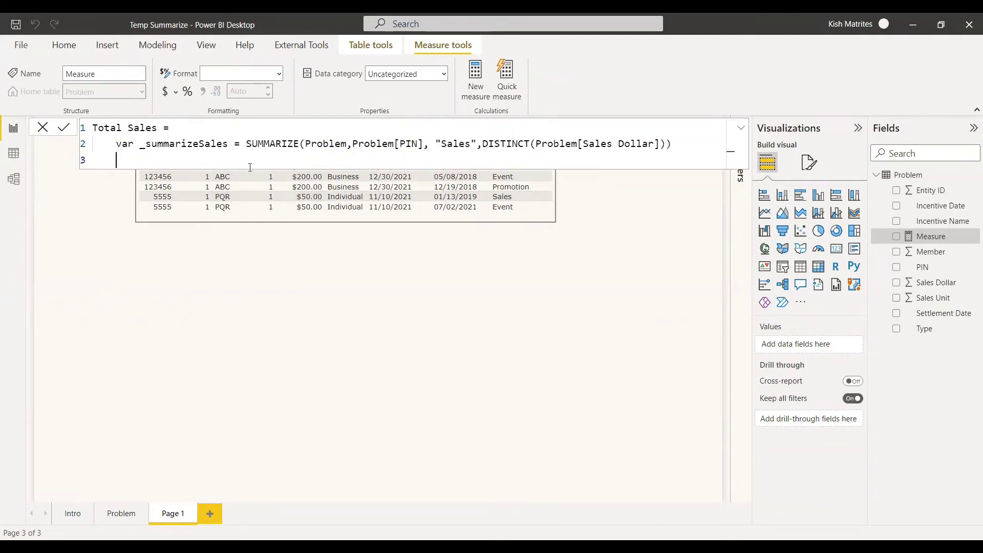
- End with return SUMX(_summarizeSales,[Sales]), commit the measure, and add an empty card
{"action": "type", "text": "return"}
{"action": "key", "text": "Return"}
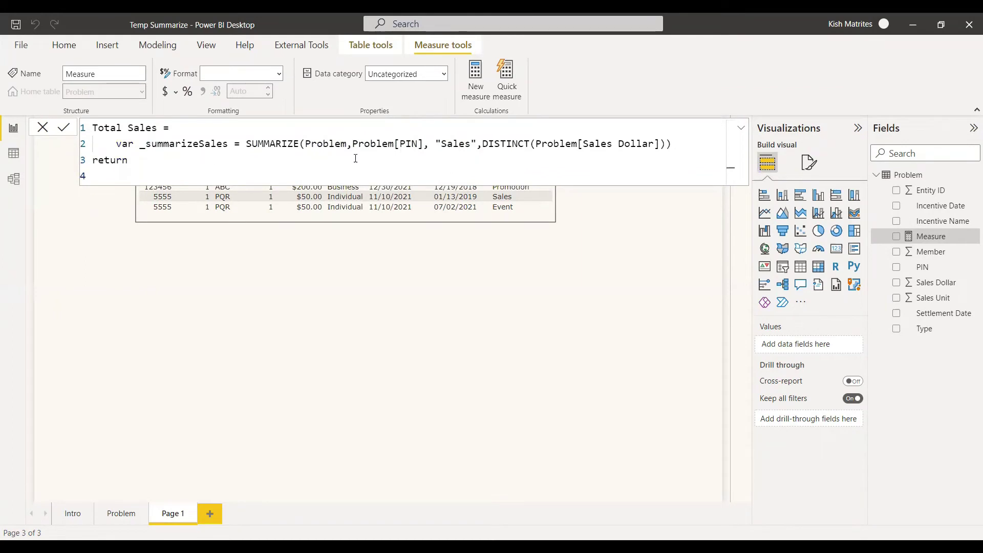
{"action": "key", "text": "Tab"}
{"action": "type", "text": "Sumx("}
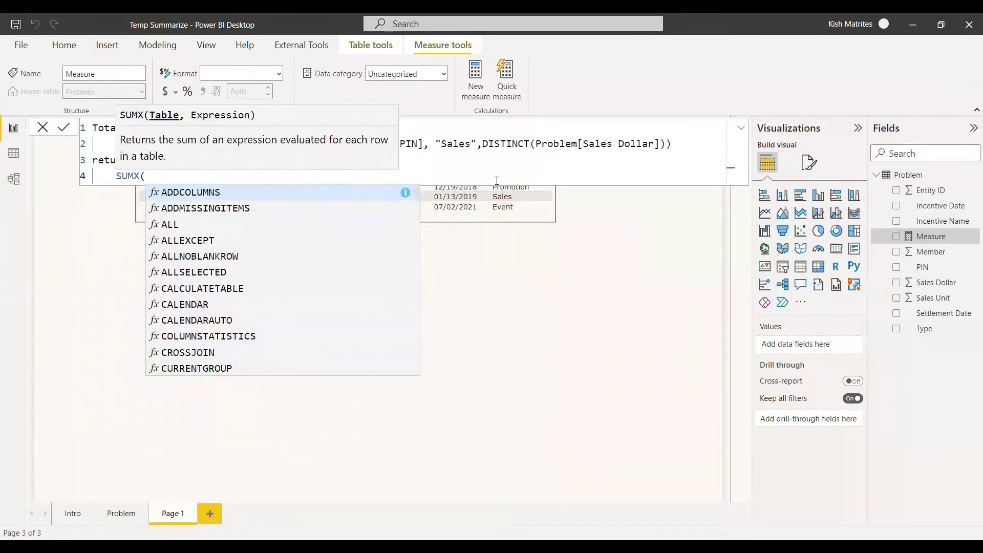
{"action": "type", "text": "_summarizeSales"}
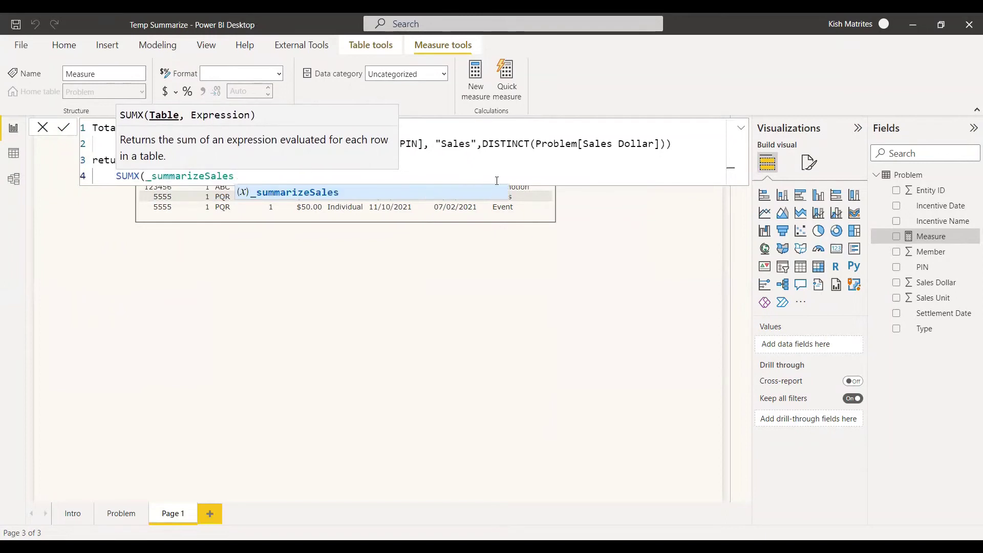
{"action": "type", "text": ",[Sales])"}
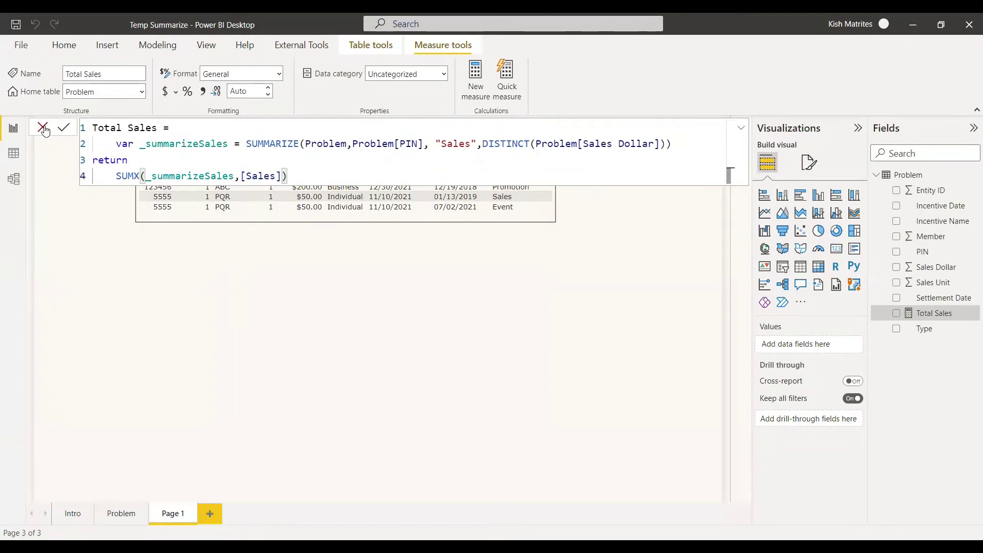
{"action": "left_click", "coordinate": [44, 130]}
{"action": "left_click", "coordinate": [538, 287]}
- Add a card visual showing the Total Sales measure, which displays $250
{"action": "left_click", "coordinate": [835, 248]}
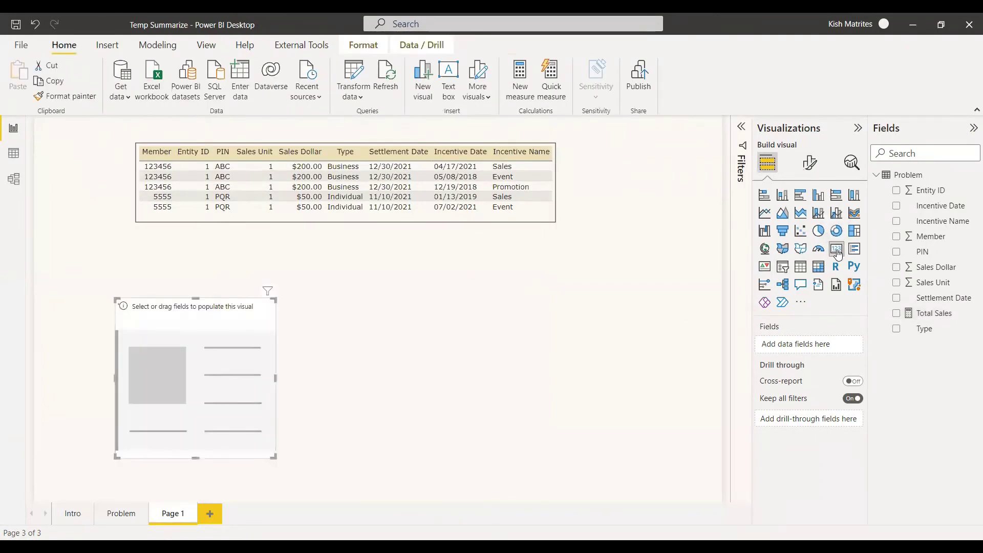
{"action": "left_click", "coordinate": [896, 313]}
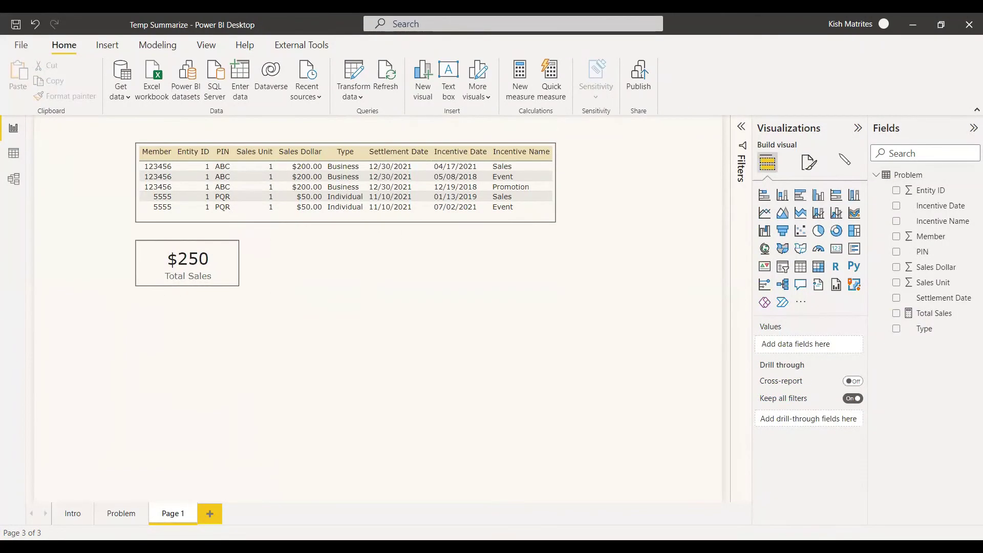
- Create a new Problem measure named 'Total Sales Unit =' and start its var line
{"action": "right_click", "coordinate": [902, 180]}
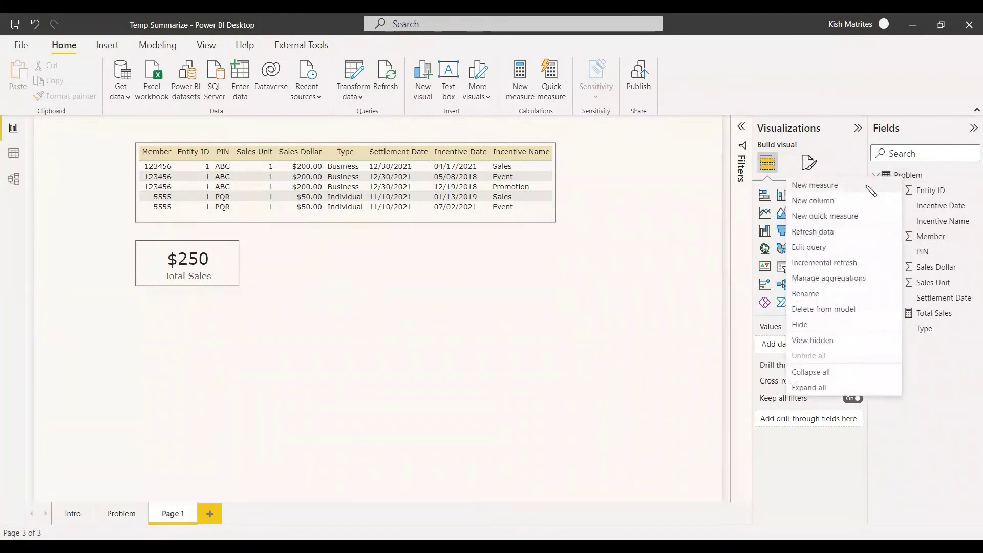
{"action": "left_click", "coordinate": [866, 186]}
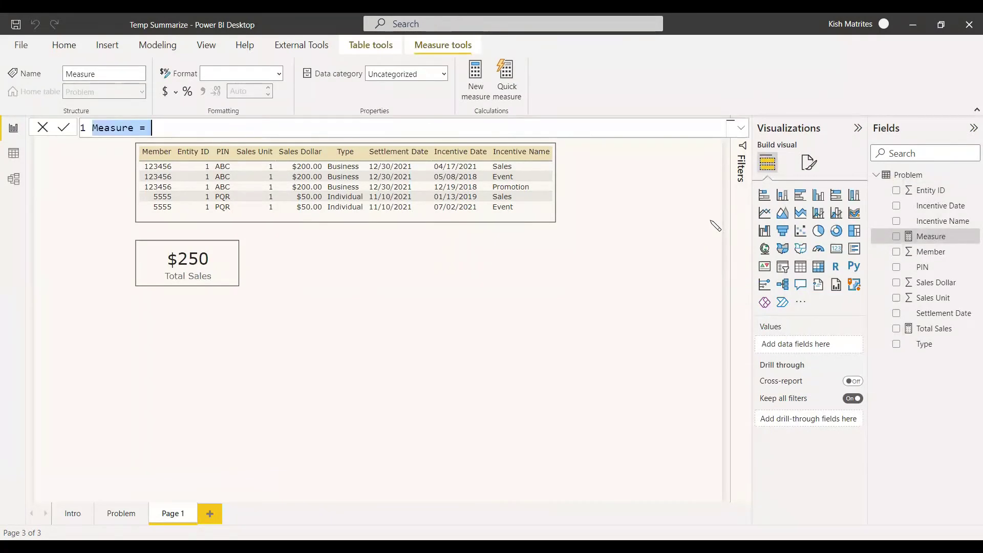
{"action": "type", "text": "Total Sales Unit"}
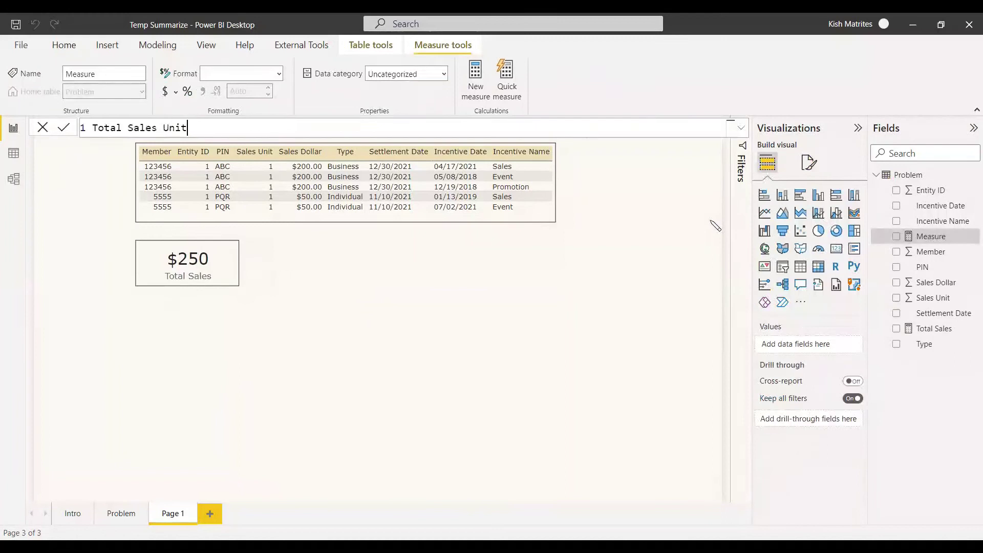
{"action": "type", "text": " ="}
{"action": "key", "text": "shift+Return"}
{"action": "type", "text": "var"}
{"action": "key", "text": "BackSpace"}
{"action": "key", "text": "BackSpace"}
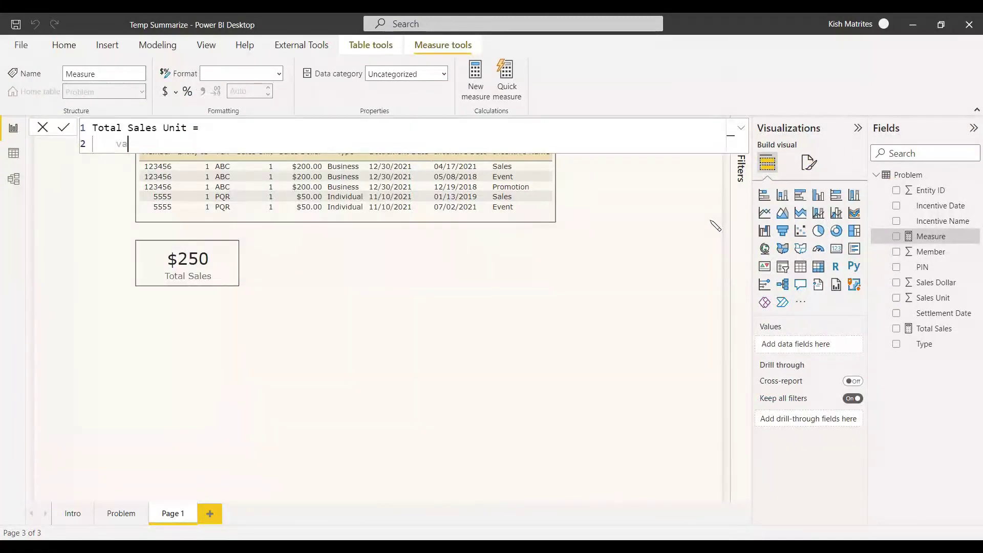
- Define _summarizeUnits = SUMMARIZE(Problem, Problem[PIN], "Units", DISTINCT(Problem[Sales Unit]))
{"action": "type", "text": "r _summarizeUnits = "}
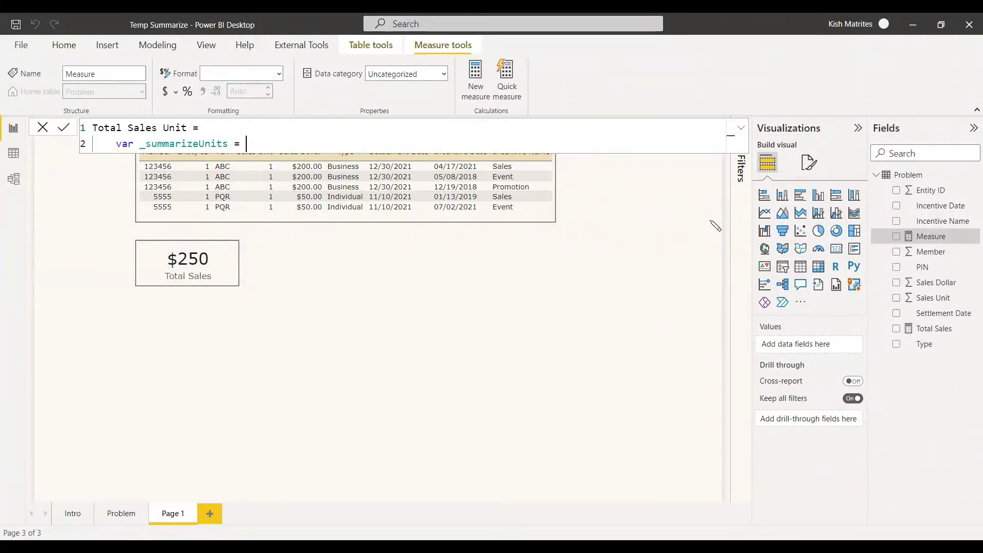
{"action": "type", "text": "SUMMARIZE(pr"}
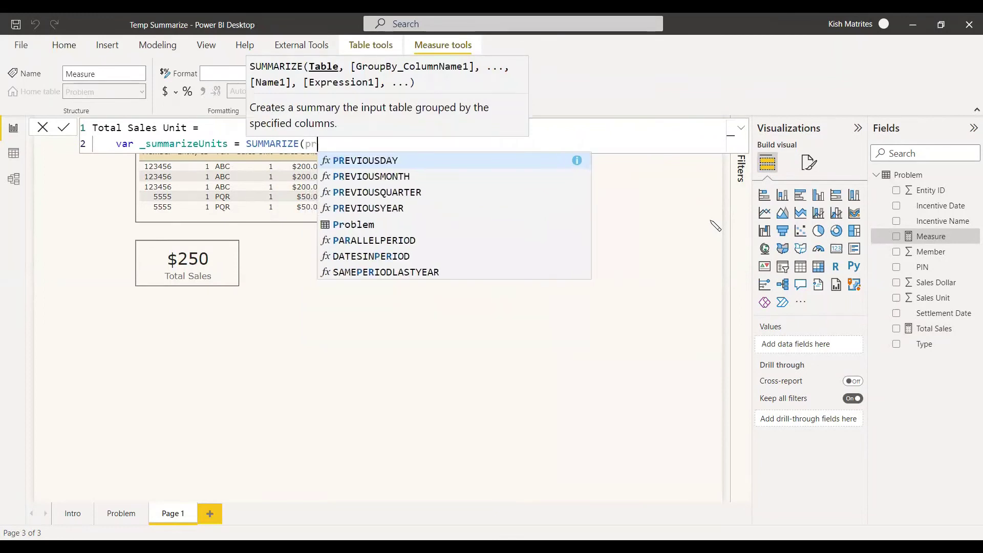
{"action": "key", "text": "Down"}
{"action": "key", "text": "Down"}
{"action": "key", "text": "Down"}
{"action": "key", "text": "Down"}
{"action": "key", "text": "Tab"}
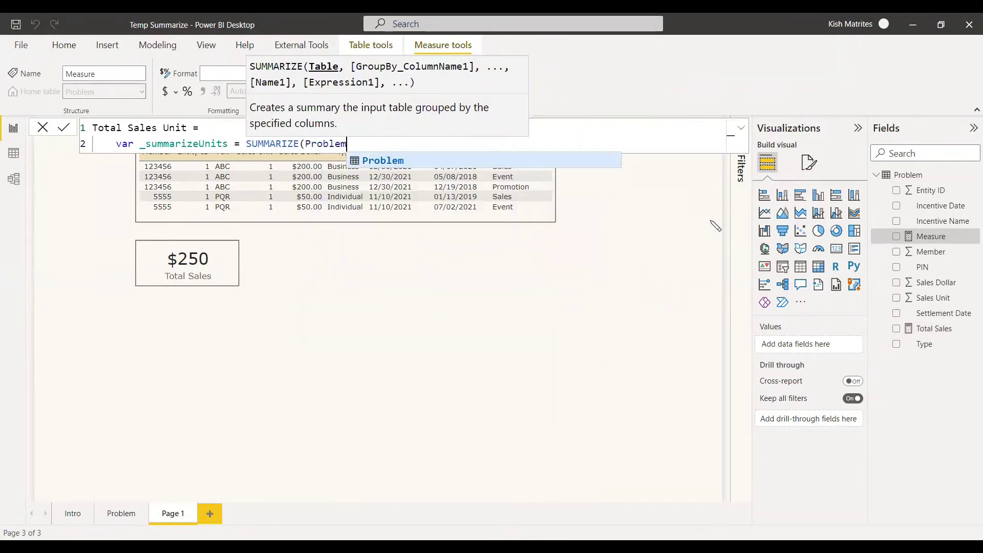
{"action": "type", "text": ","}
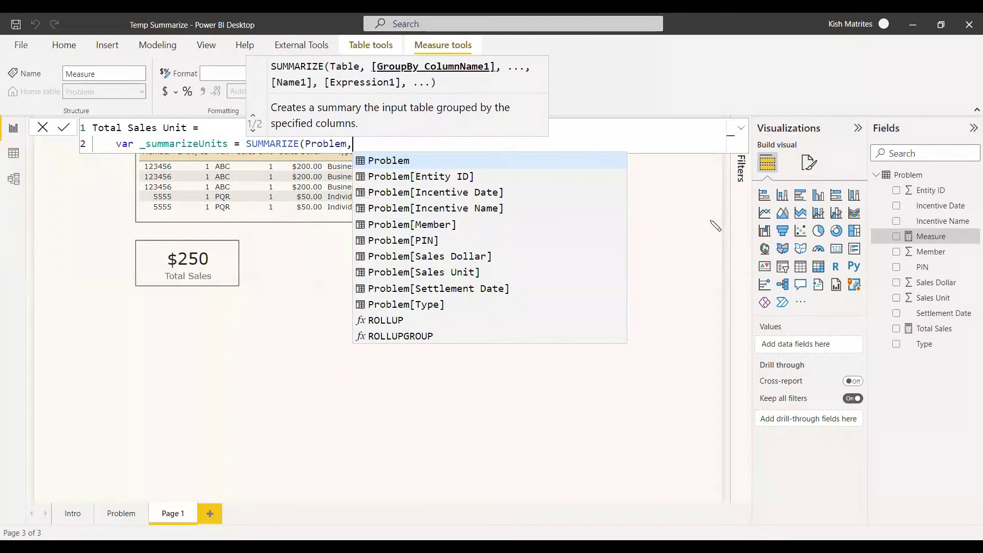
{"action": "key", "text": "Down"}
{"action": "key", "text": "Down"}
{"action": "key", "text": "Down"}
{"action": "key", "text": "Down"}
{"action": "key", "text": "Tab"}
{"action": "type", "text": ","}
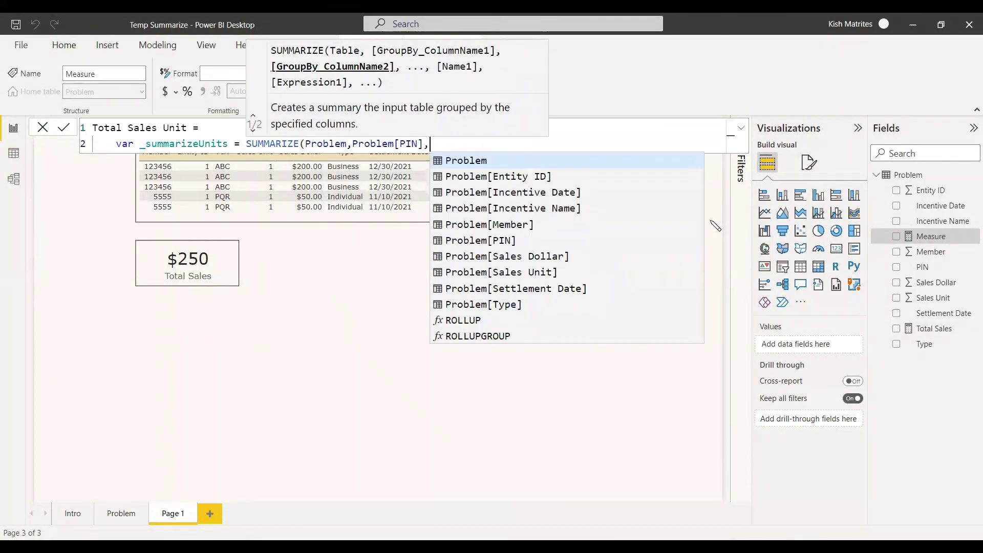
{"action": "type", "text": "\"Unit"}
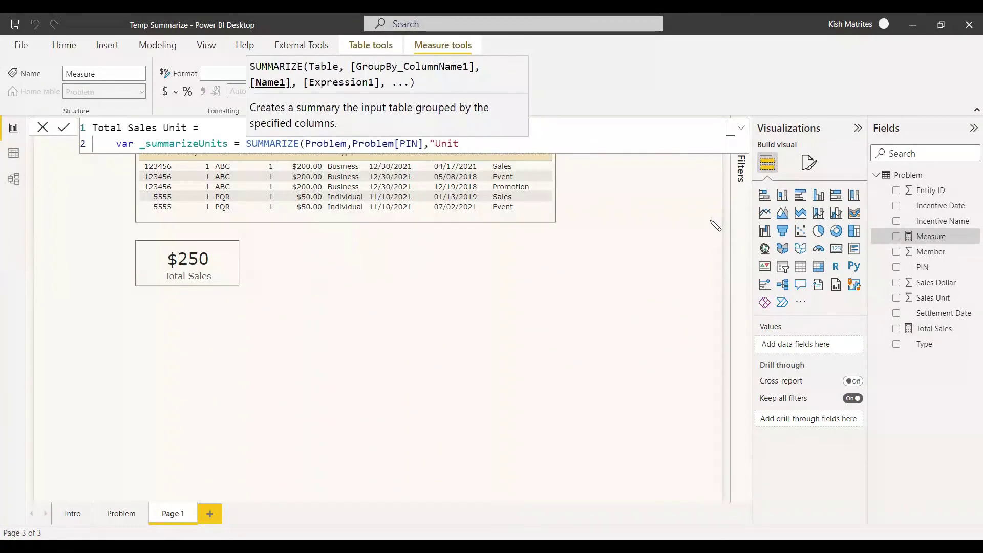
{"action": "type", "text": "s\",DIST"}
{"action": "key", "text": "Down"}
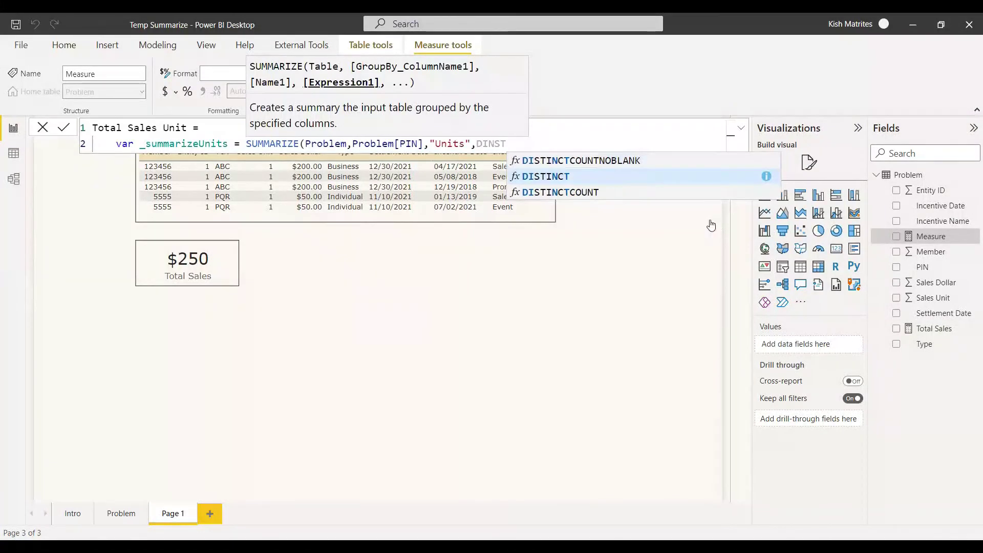
{"action": "key", "text": "Tab"}
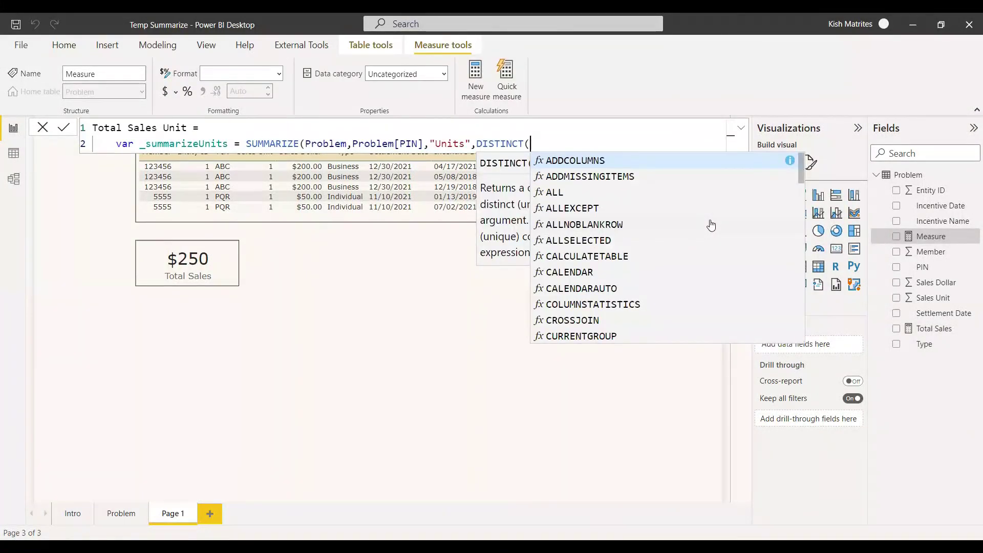
{"action": "type", "text": "unit"}
{"action": "key", "text": "Tab"}
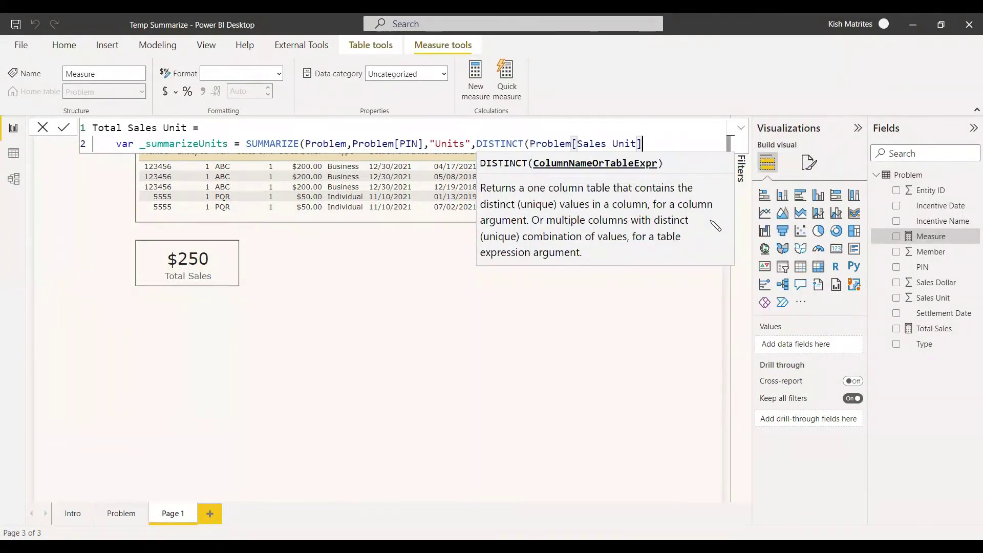
{"action": "type", "text": "))"}
- Finish the measure with return SUMX(_summarizeUnits,[Units])
{"action": "key", "text": "shift+Return"}
{"action": "type", "text": "return"}
{"action": "key", "text": "shift+Return"}
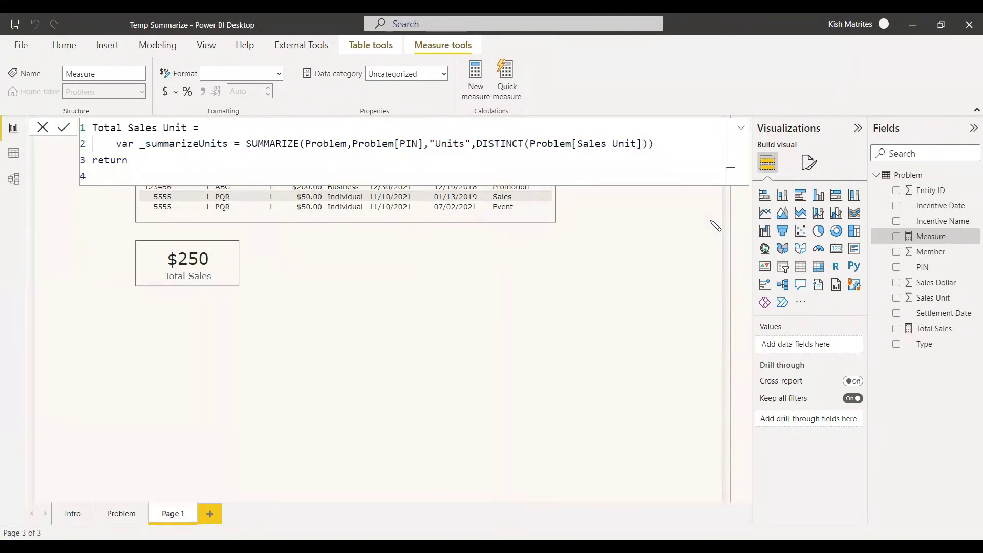
{"action": "type", "text": "SUMX("}
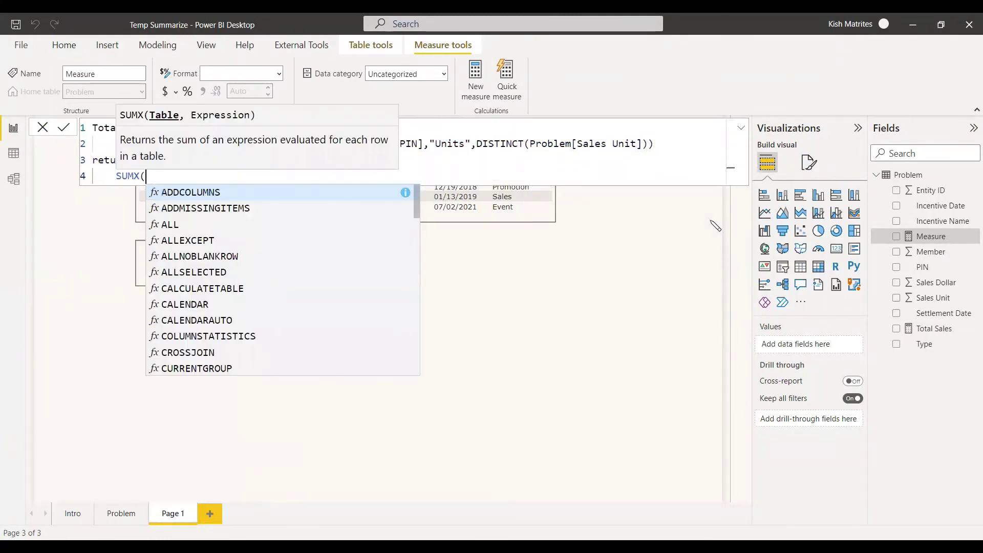
{"action": "type", "text": "_su"}
{"action": "key", "text": "Tab"}
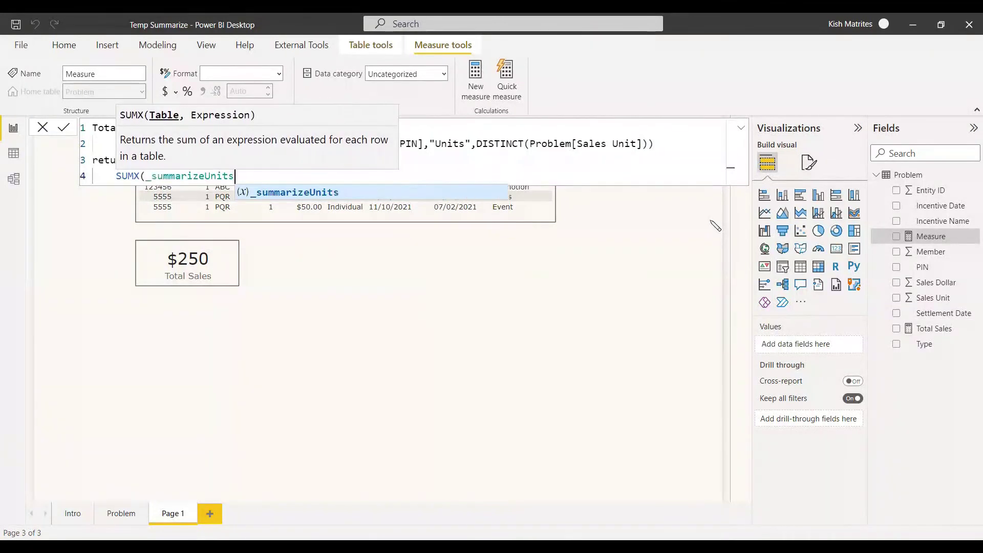
{"action": "type", "text": ",["}
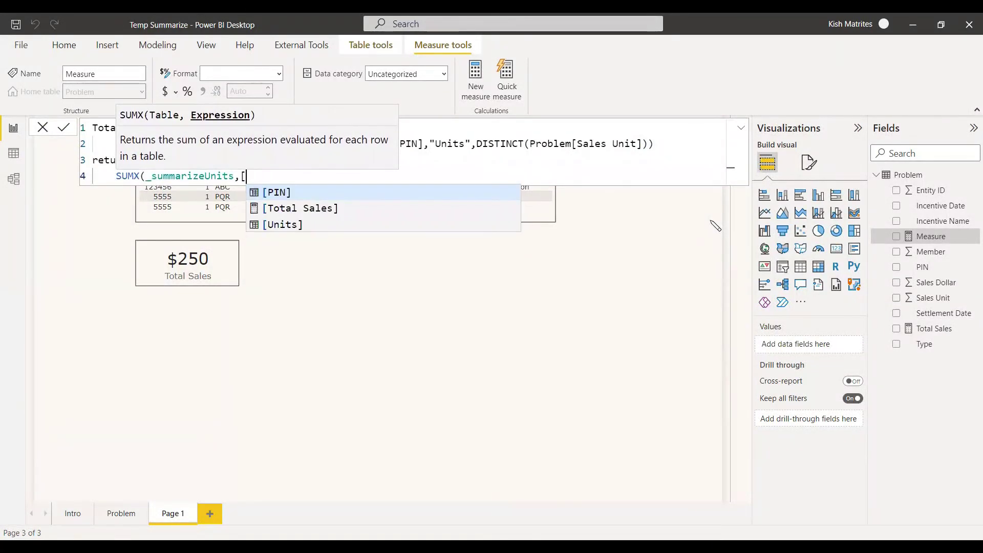
{"action": "key", "text": "Down"}
{"action": "key", "text": "Down"}
{"action": "key", "text": "Tab"}
{"action": "type", "text": ")"}
- Copy and paste the Total Sales card to make a duplicate
{"action": "left_click", "coordinate": [234, 285]}
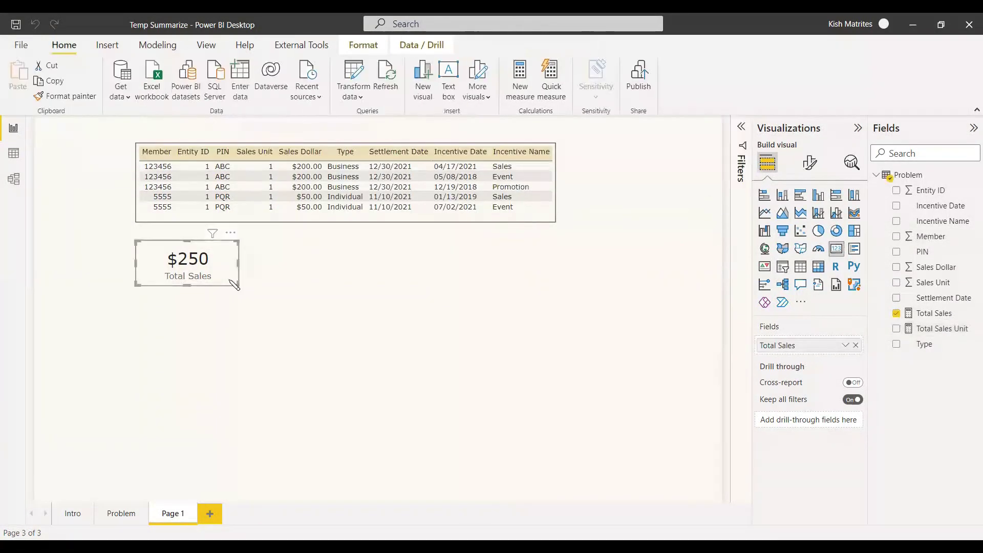
{"action": "key", "text": "ctrl+c"}
{"action": "key", "text": "ctrl+v"}
- Move the duplicate card below and switch its field to Total Sales Unit, showing 2. Then add another card
{"action": "left_click_drag", "start_coordinate": [327, 282], "coordinate": [209, 335]}
{"action": "left_click", "coordinate": [854, 344]}
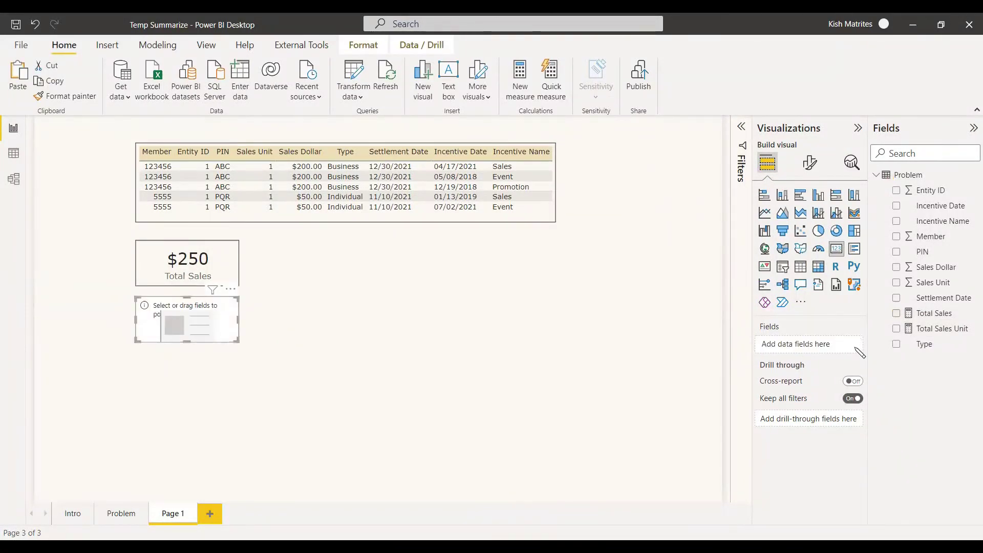
{"action": "left_click", "coordinate": [896, 328]}
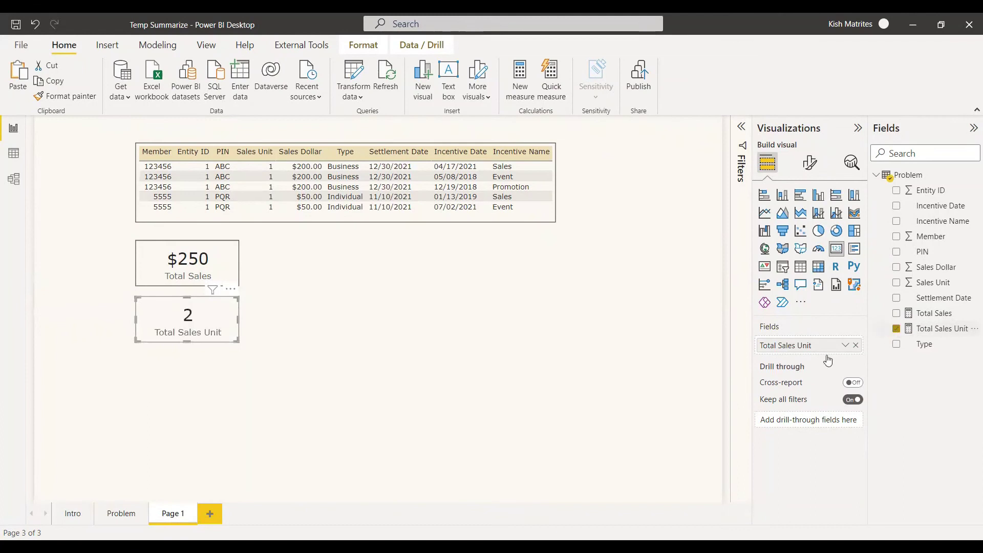
{"action": "left_click", "coordinate": [437, 371]}
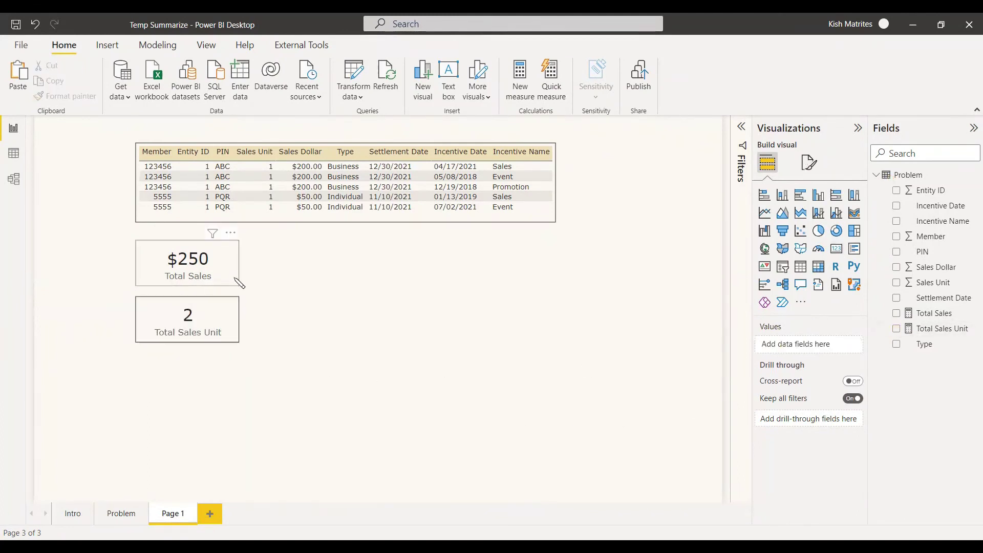
{"action": "left_click", "coordinate": [837, 250]}
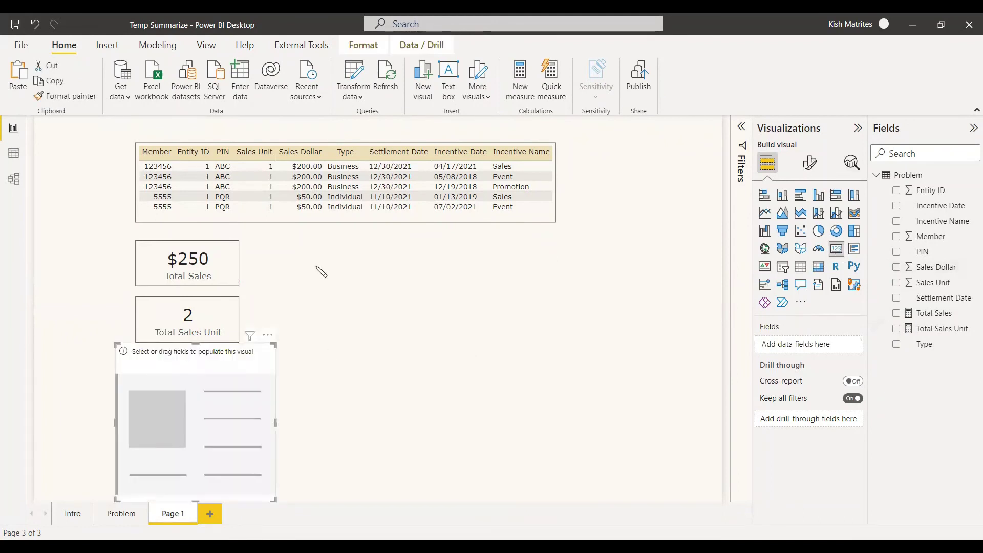
- Show Sales Unit (5) in the extra card, then remove that card
{"action": "left_click", "coordinate": [896, 282]}
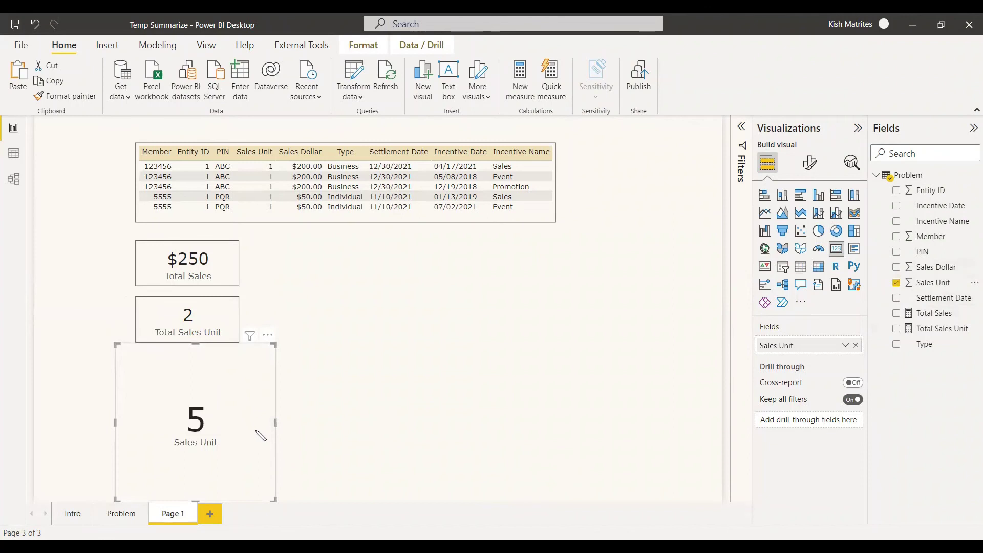
{"action": "left_click", "coordinate": [268, 336]}
{"action": "left_click", "coordinate": [287, 364]}
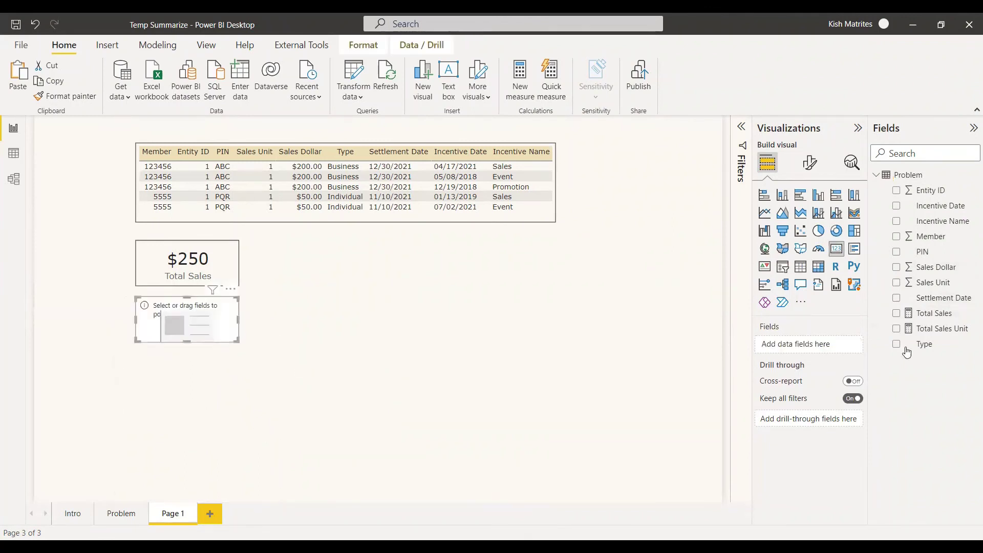
{"action": "key", "text": "ctrl+z"}
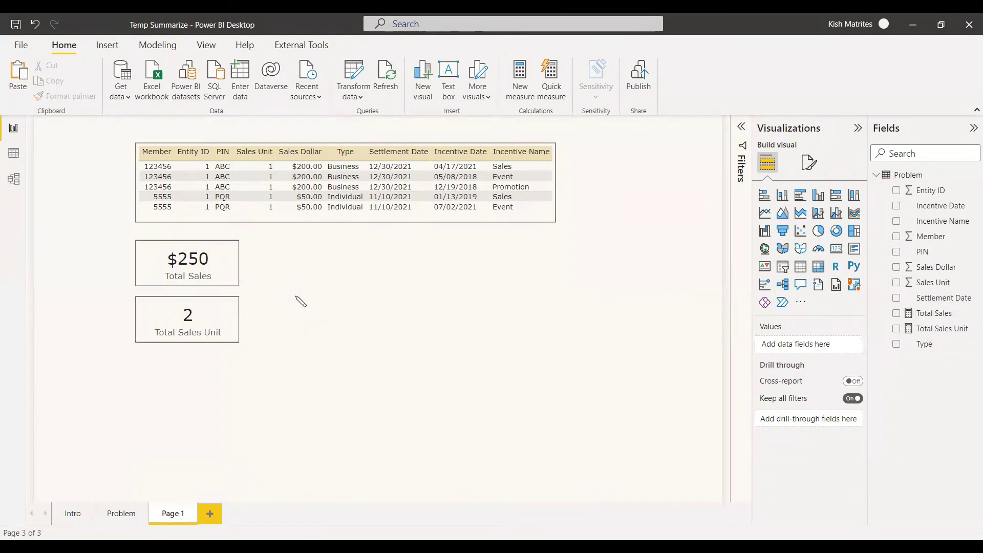